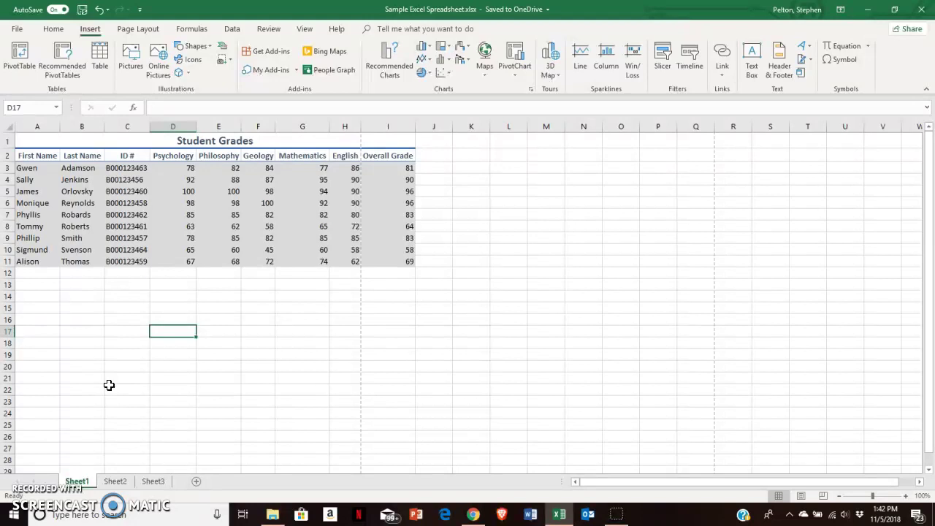
- Select the last names in B3:B11 together with the overall grades in I3:I11 and open the recommended charts
click(89, 30)
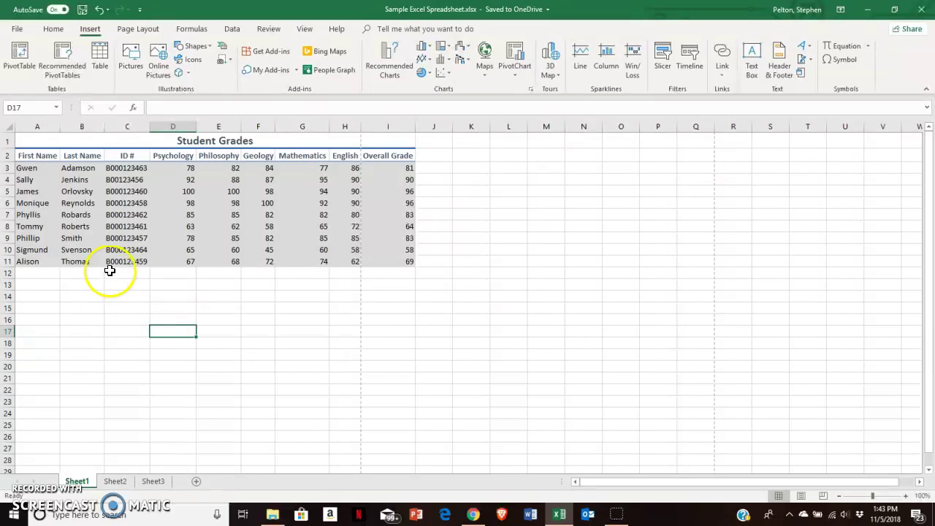
drag(78, 167, 79, 262)
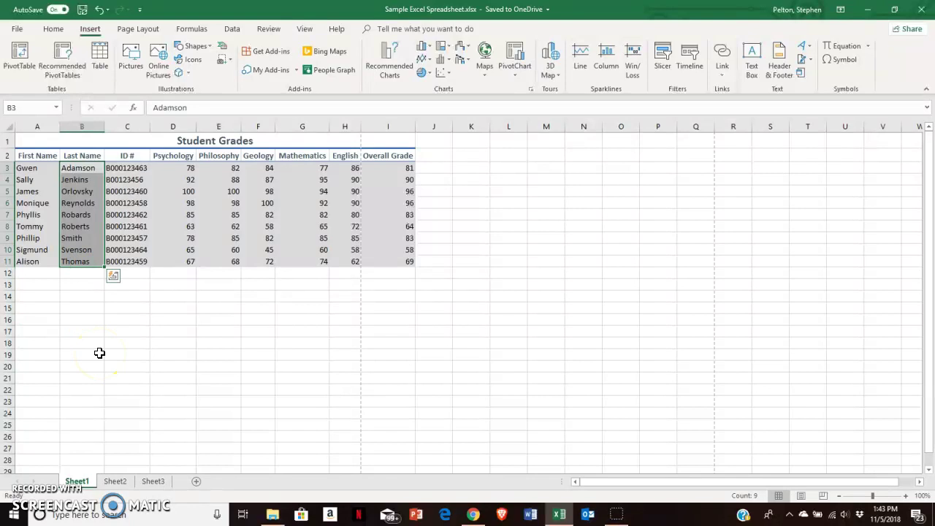
ctrl+drag(388, 167, 390, 262)
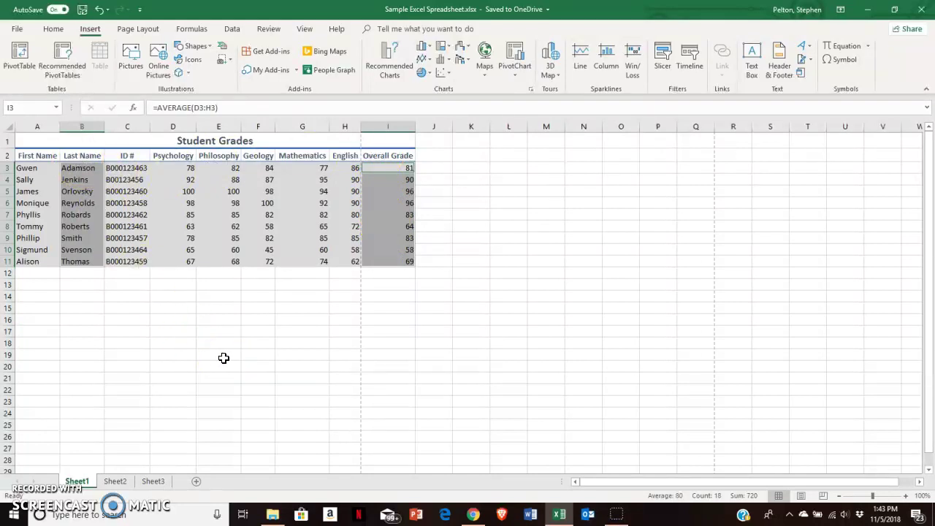
click(393, 66)
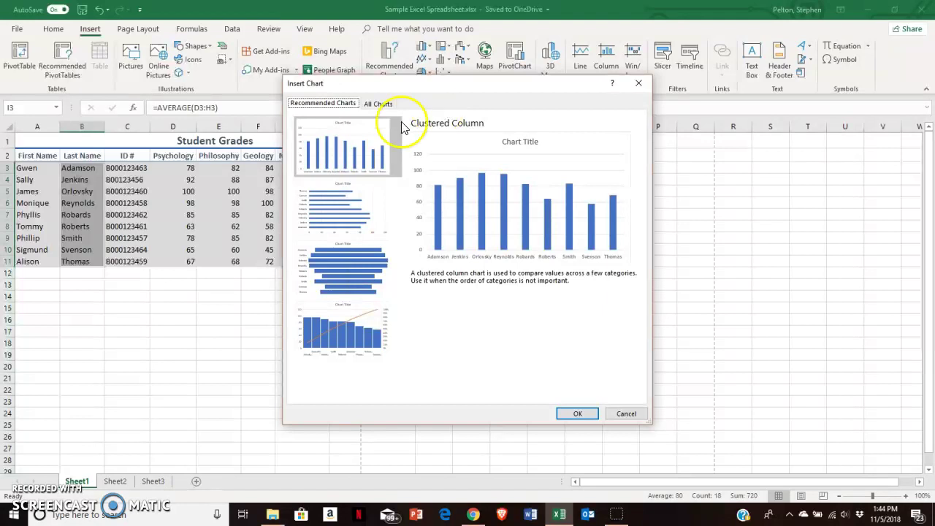
- Preview chart options for the selected data, including Clustered Bar, Pareto, Radar, and Box and Whisker, and return to the recommended charts
click(325, 204)
click(324, 199)
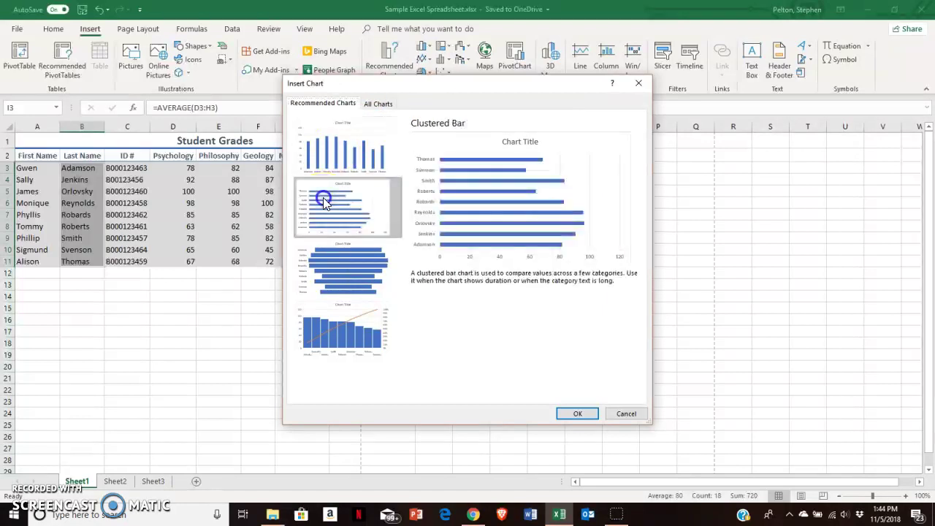
click(338, 271)
click(346, 321)
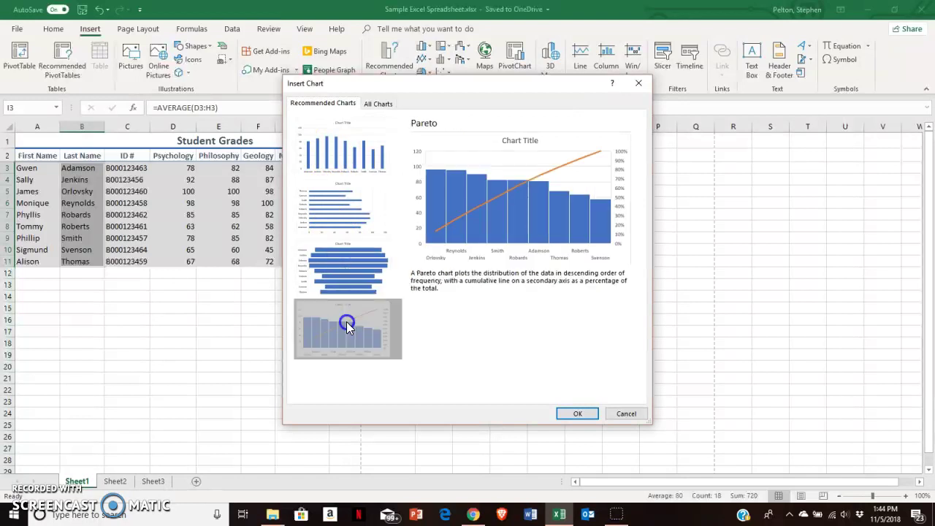
click(358, 151)
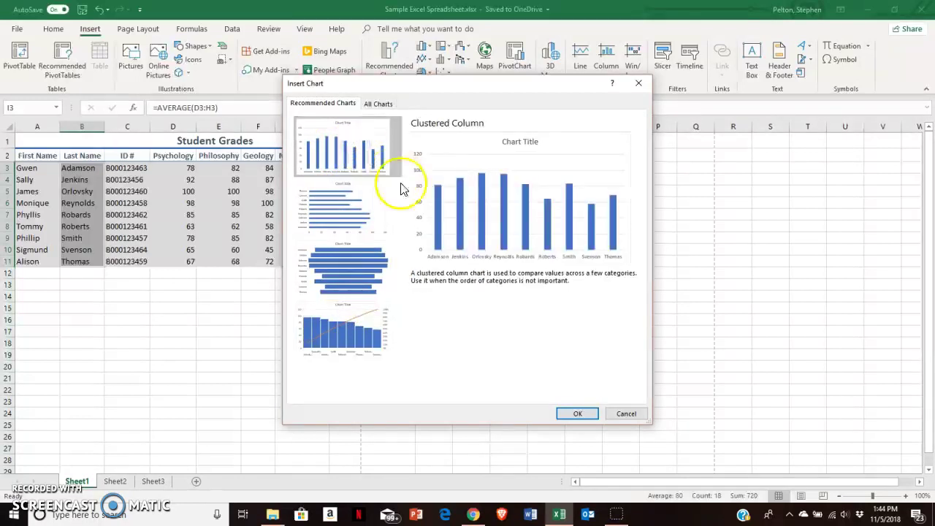
click(379, 104)
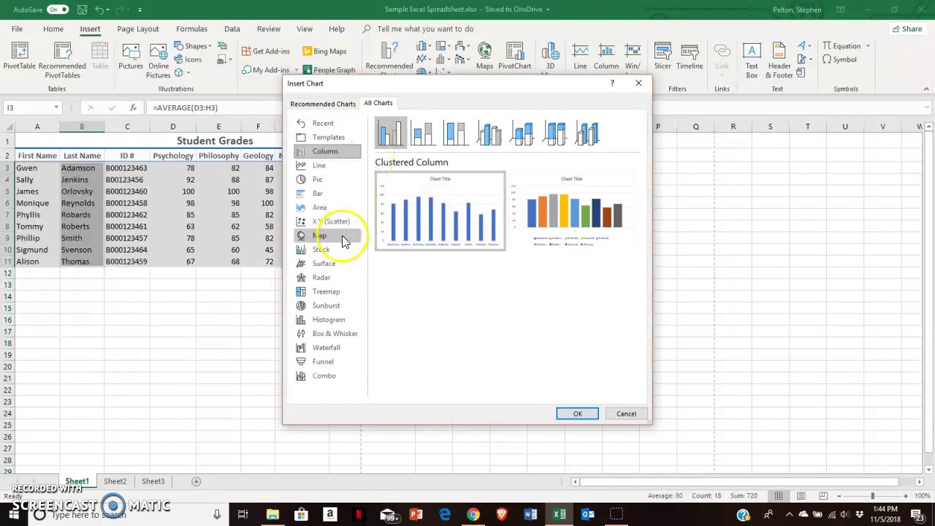
click(326, 279)
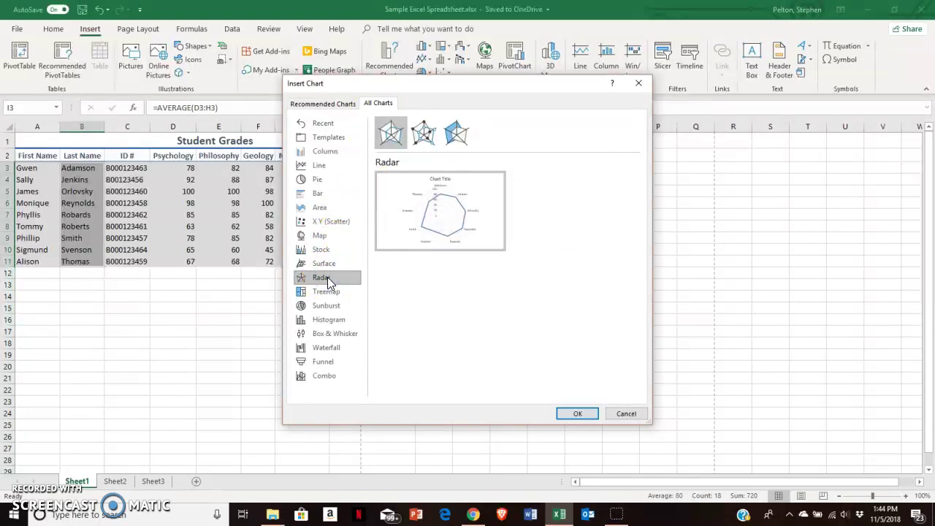
click(329, 333)
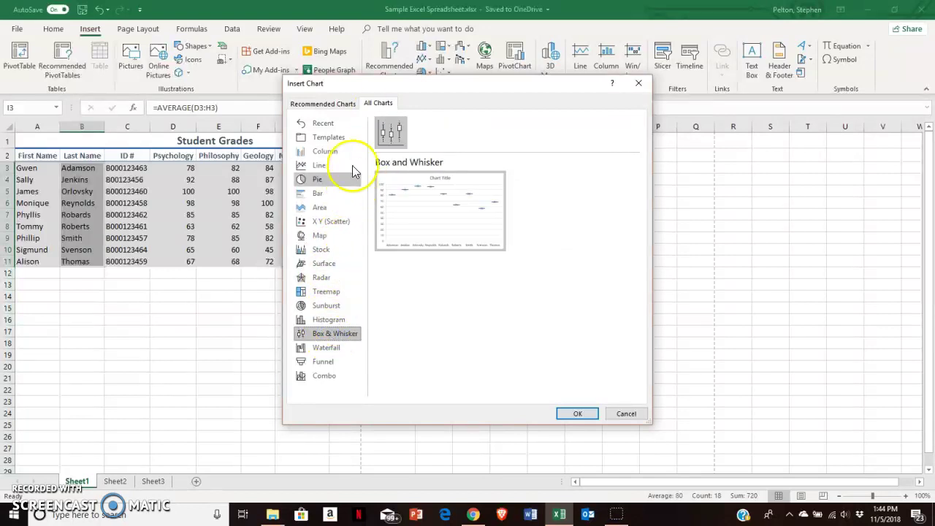
click(343, 104)
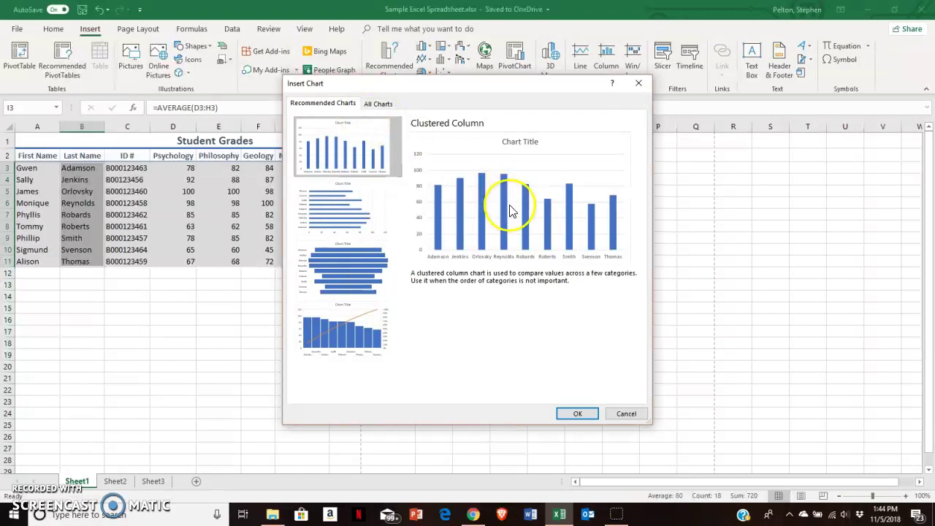
- Insert the Clustered Column chart, place it beside the grades table, and enlarge it to span about columns J to S
click(578, 415)
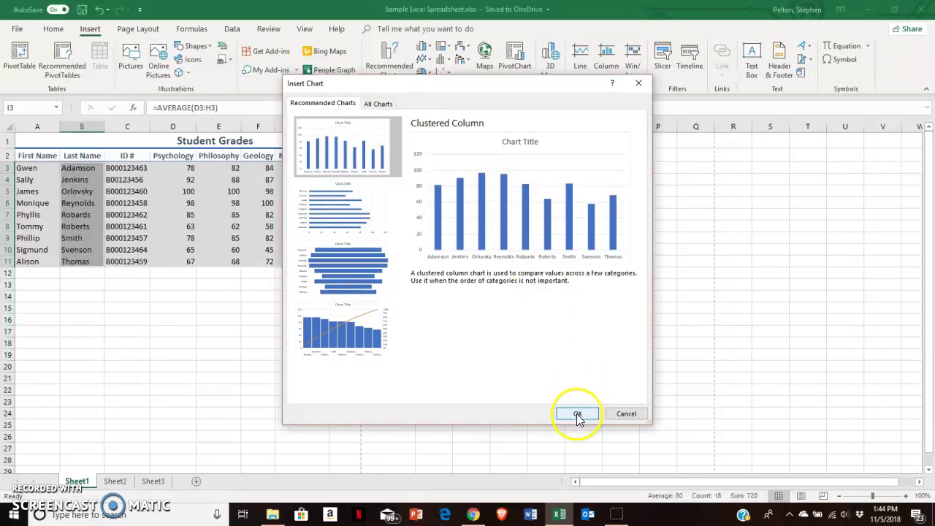
drag(552, 241, 744, 179)
drag(523, 338, 443, 390)
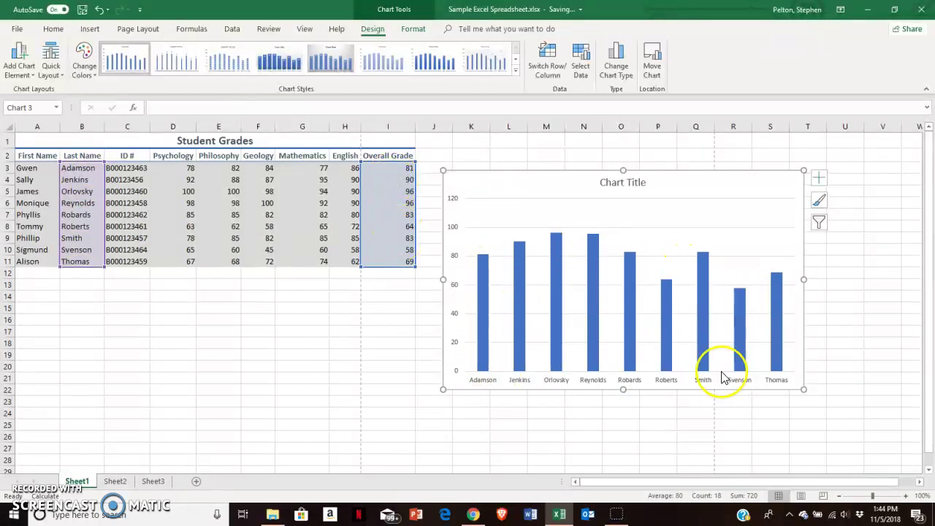
mouse_move(526, 276)
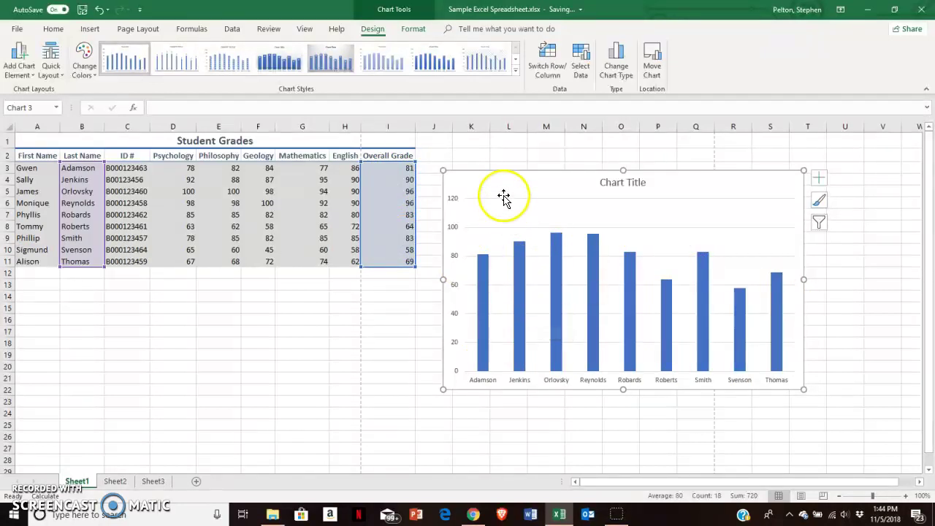
click(287, 342)
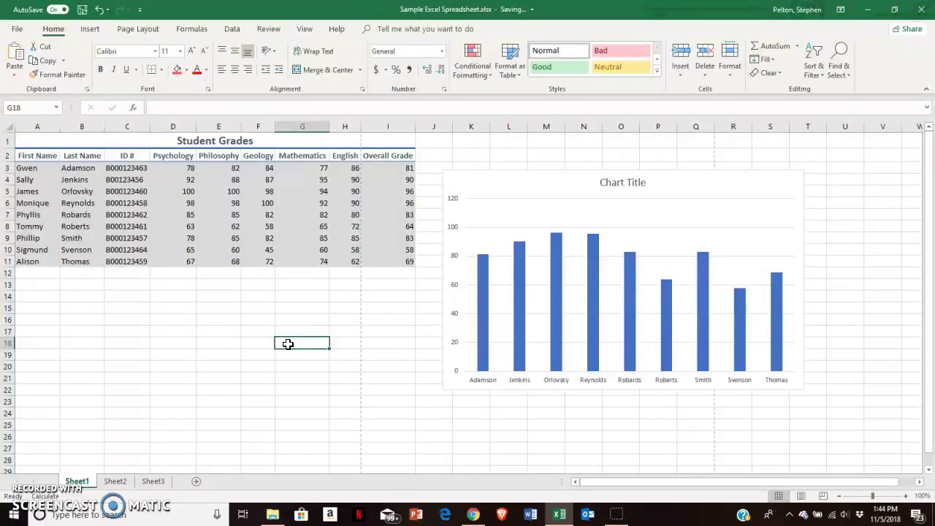
- Test the chart's link to the data by setting the overall grade in I5 to 56, and undo the change
click(526, 187)
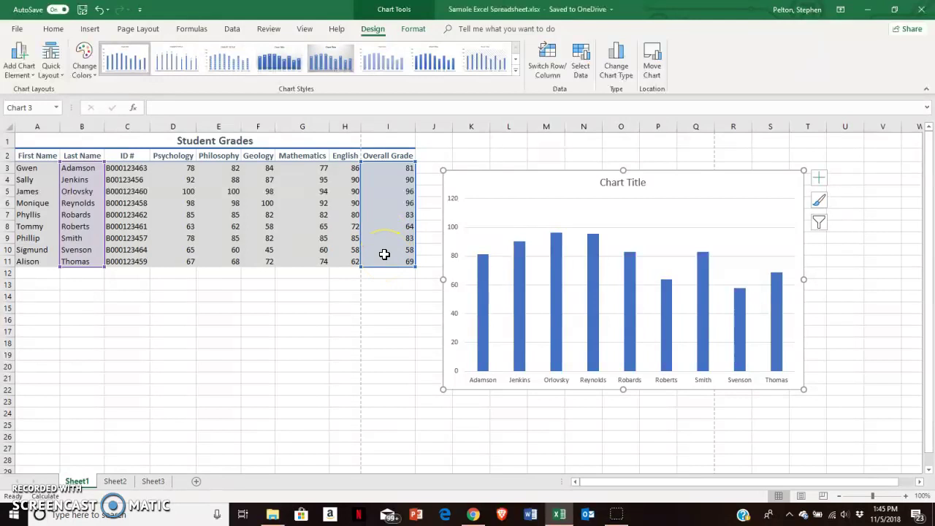
click(389, 226)
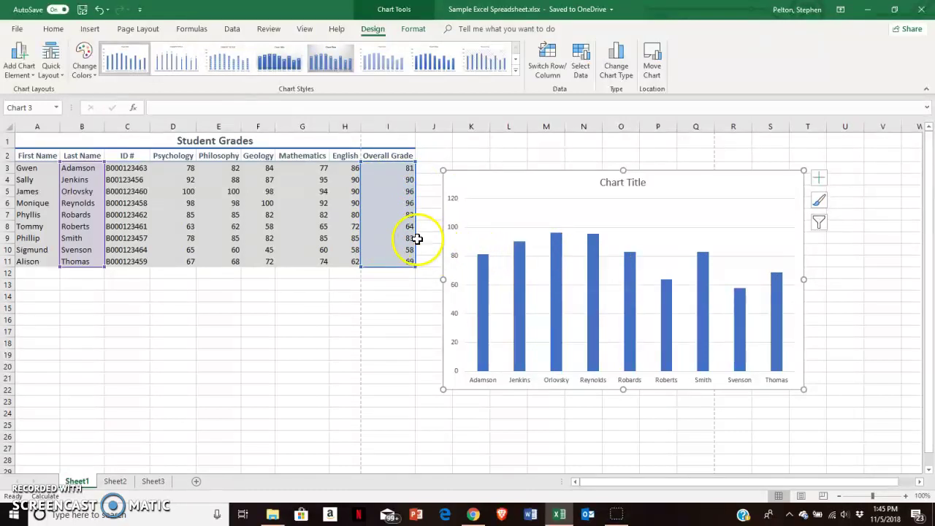
click(395, 193)
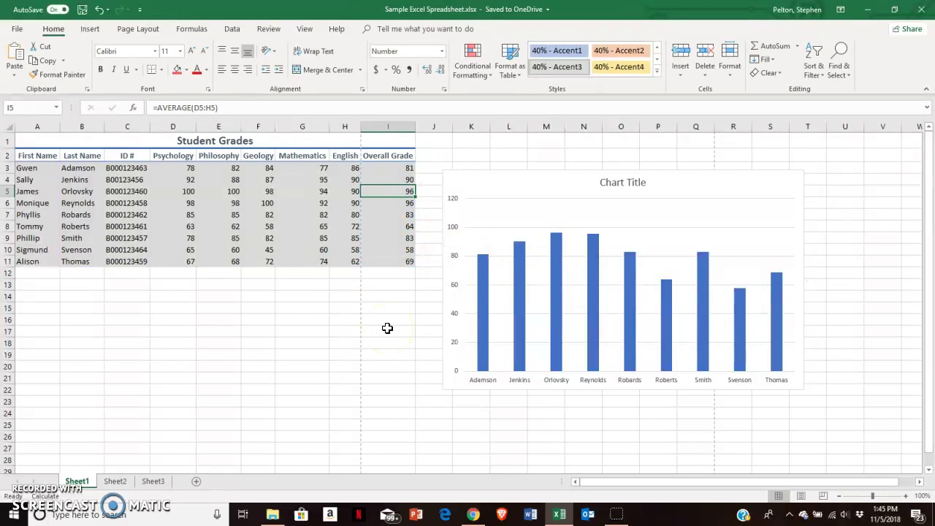
text(56)
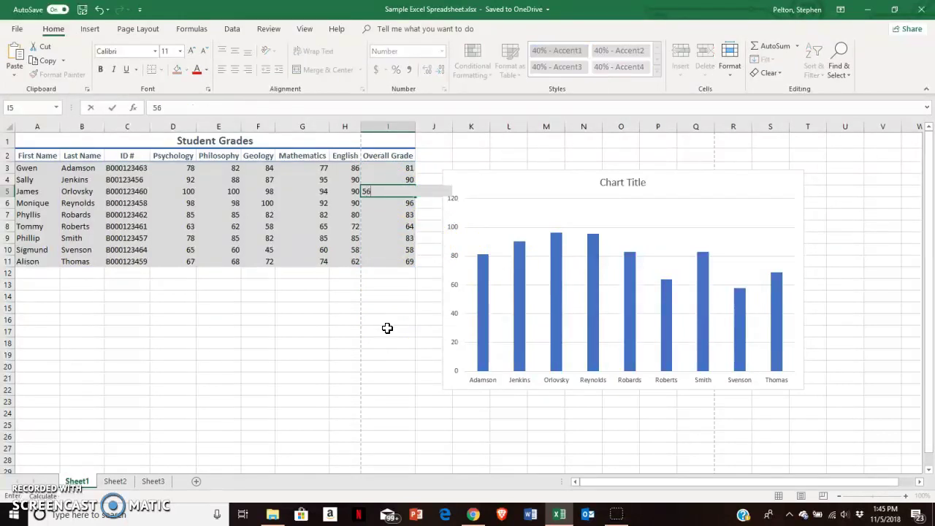
key(Return)
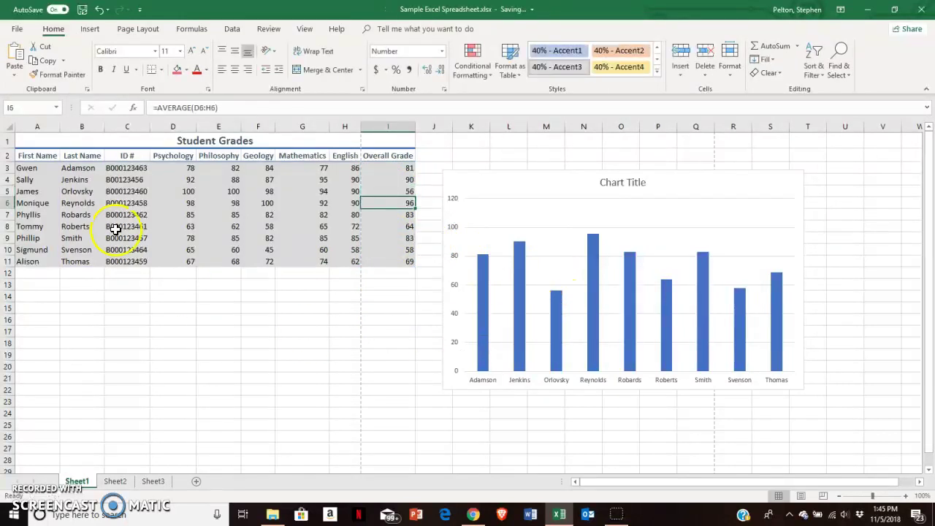
click(99, 9)
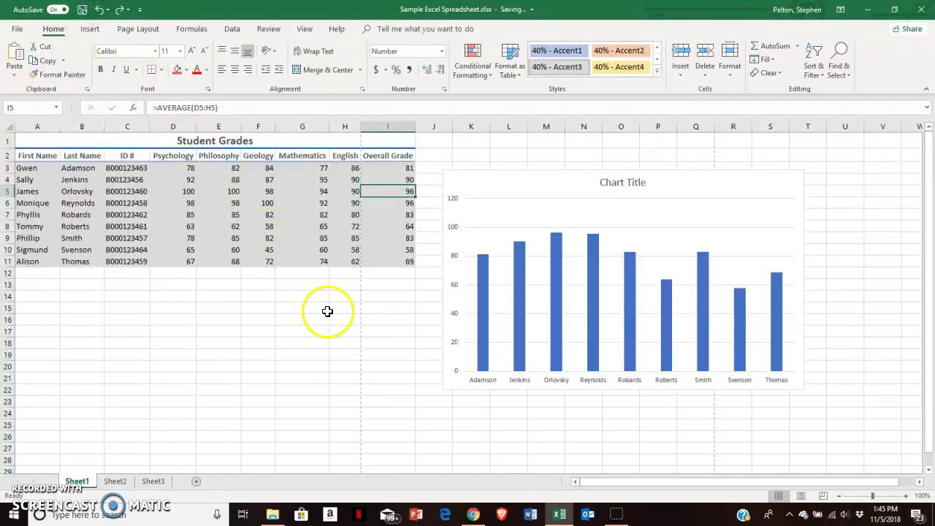
- Move the chart so it starts near column G, row 7, and change its title to "Overall Grades"
click(468, 251)
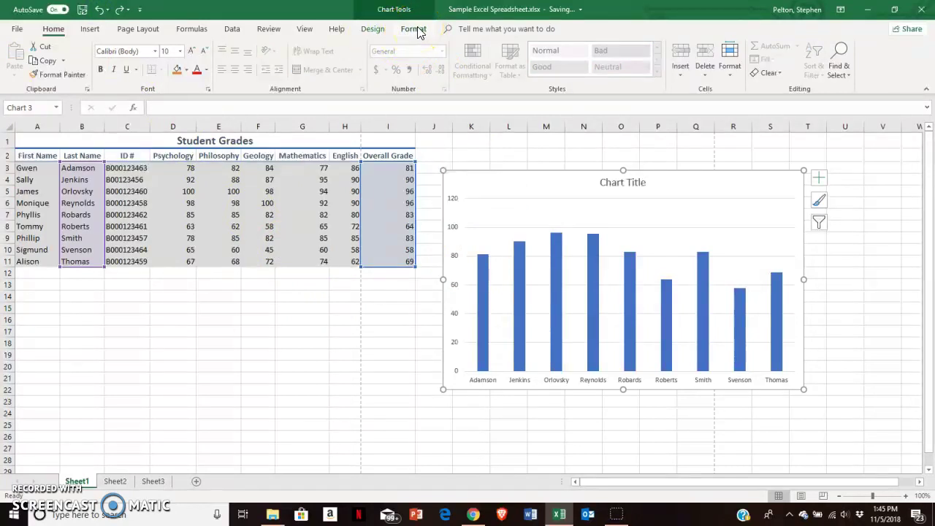
drag(518, 184, 370, 219)
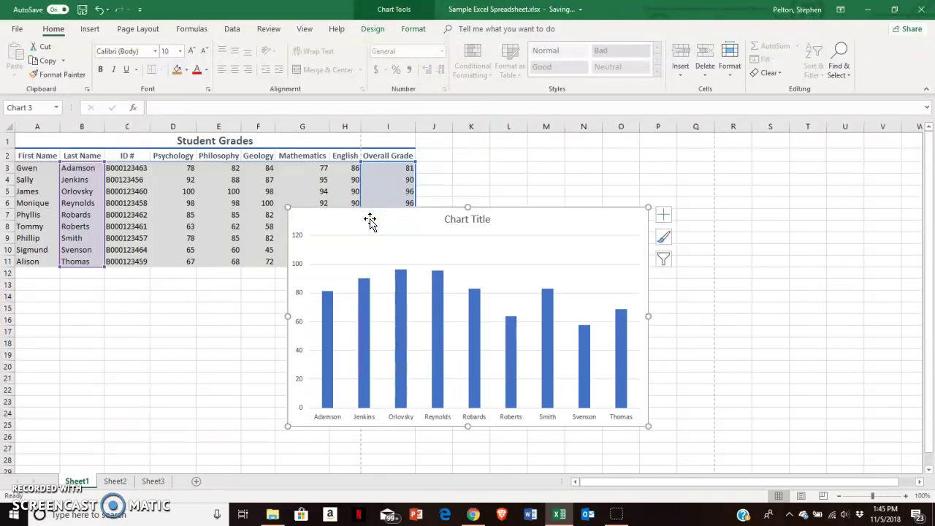
click(470, 222)
right_click(471, 226)
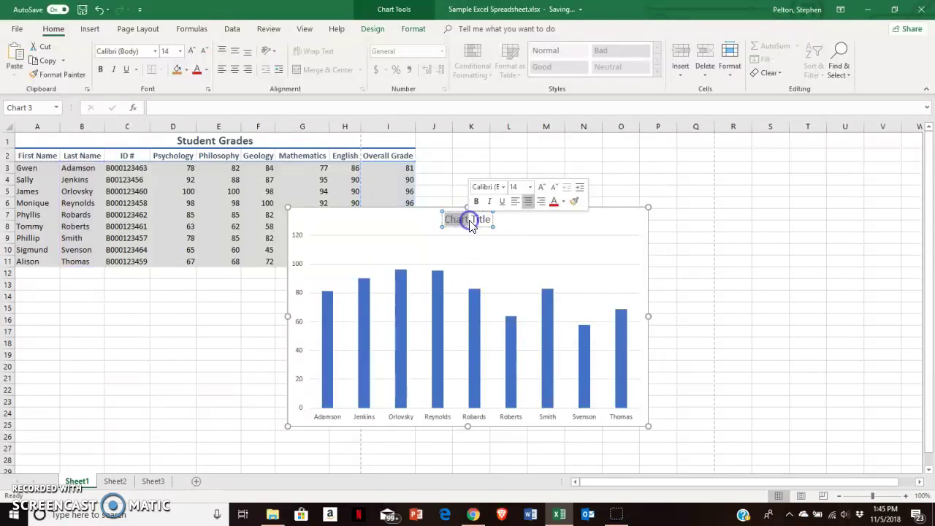
click(482, 219)
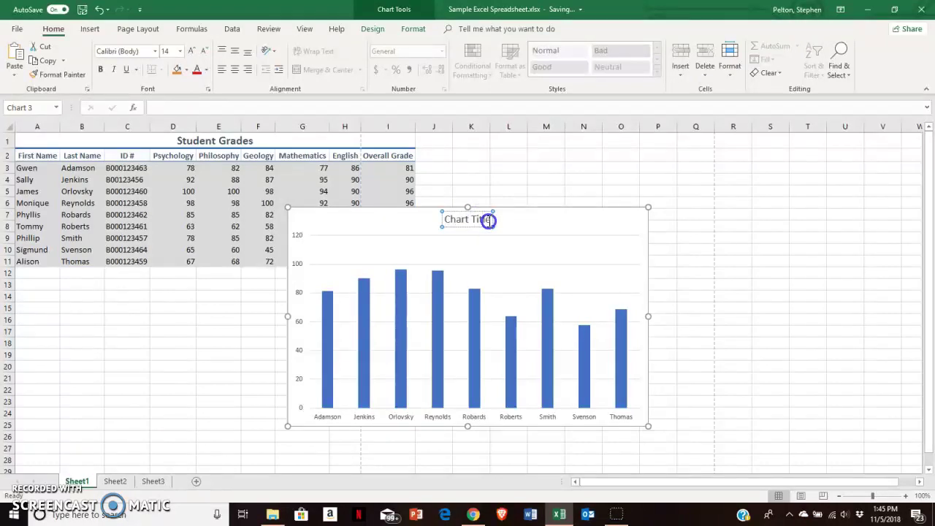
drag(471, 221, 447, 219)
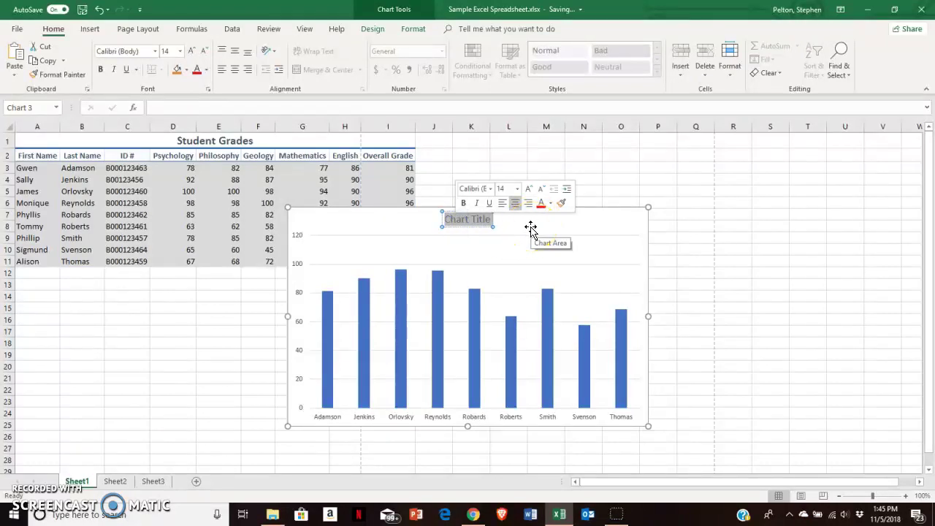
text(Overall Grades)
click(566, 221)
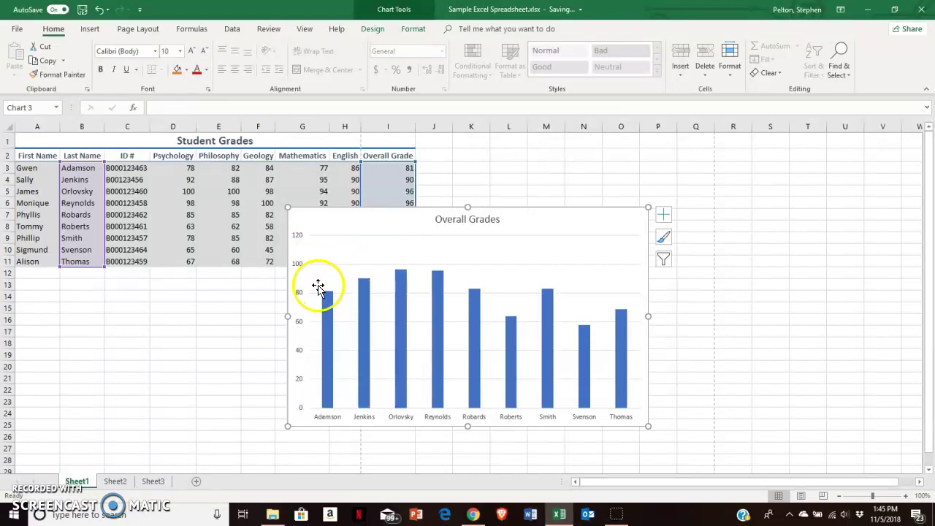
- Set the maximum bound of the chart's vertical axis to 100
click(302, 239)
click(300, 236)
double_click(301, 236)
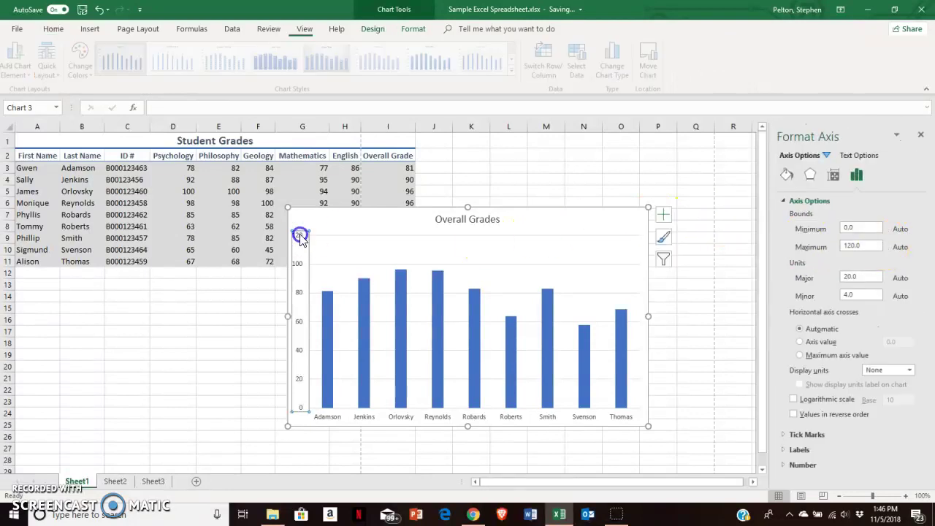
click(852, 248)
key(BackSpace)
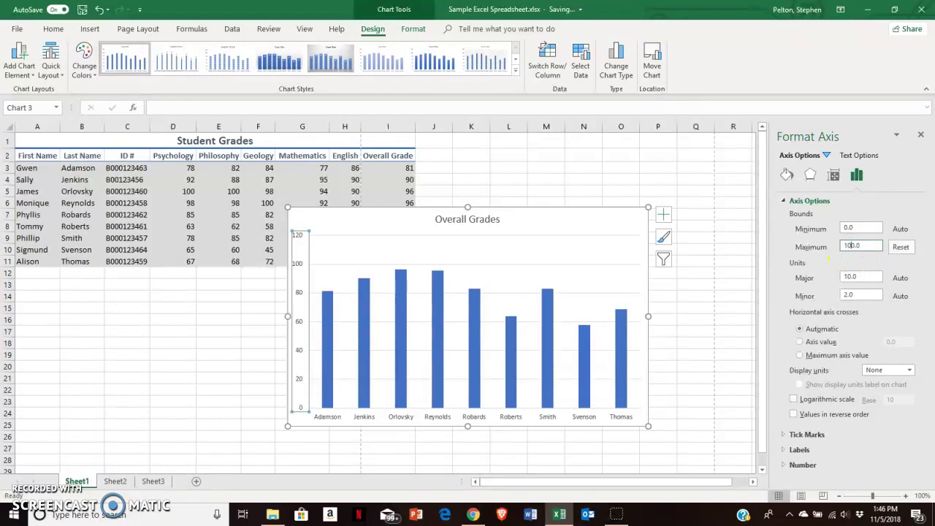
key(Return)
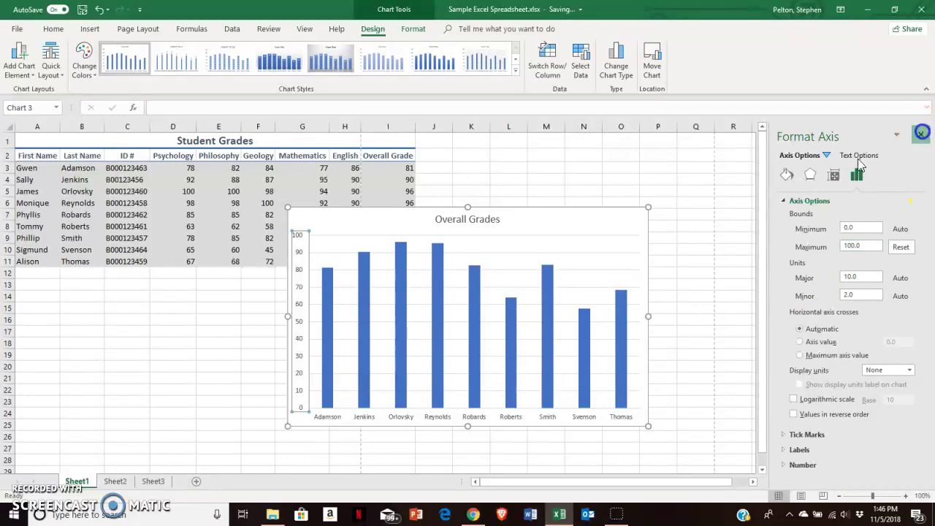
click(920, 134)
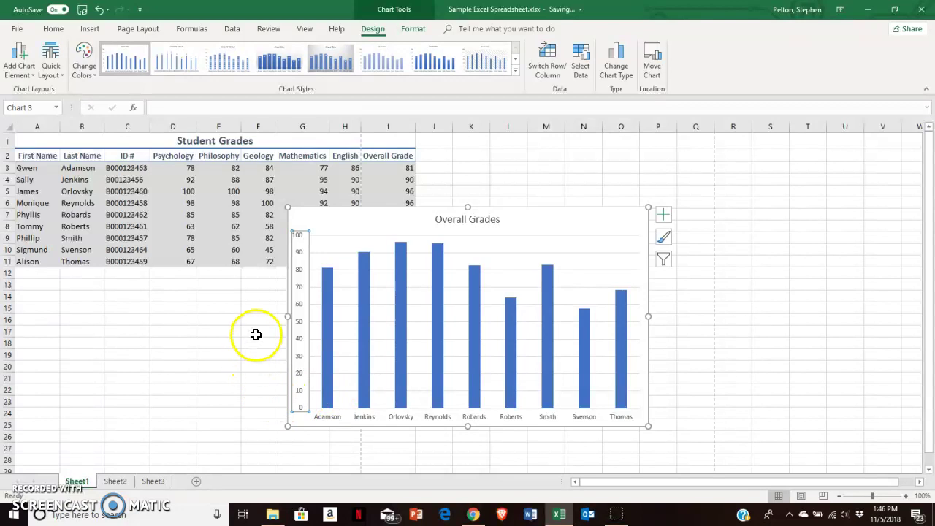
- Apply the chart style with a dark gradient background and wide blue columns to the Overall Grades chart
click(414, 223)
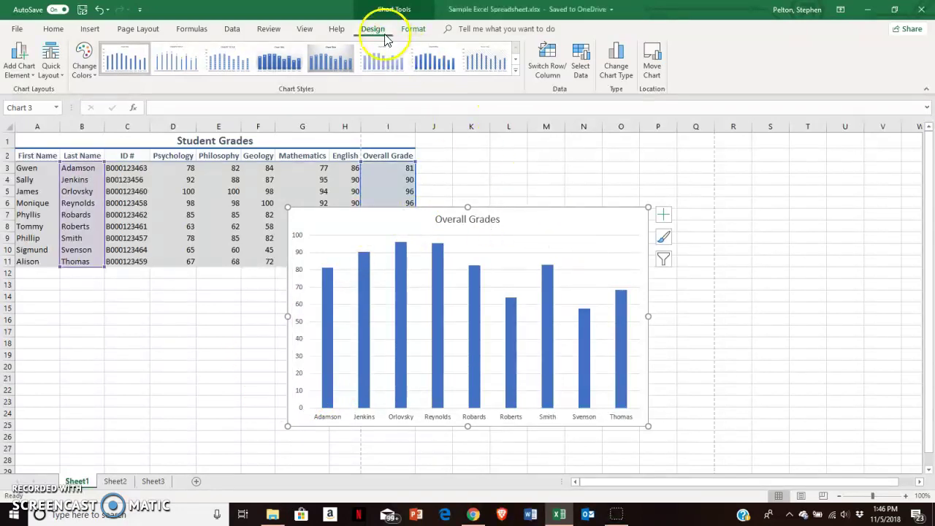
click(516, 71)
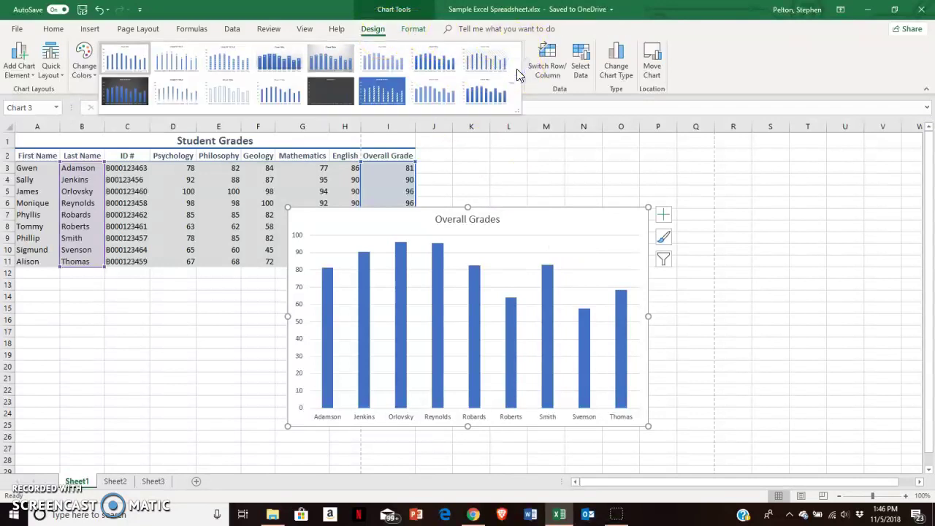
click(122, 91)
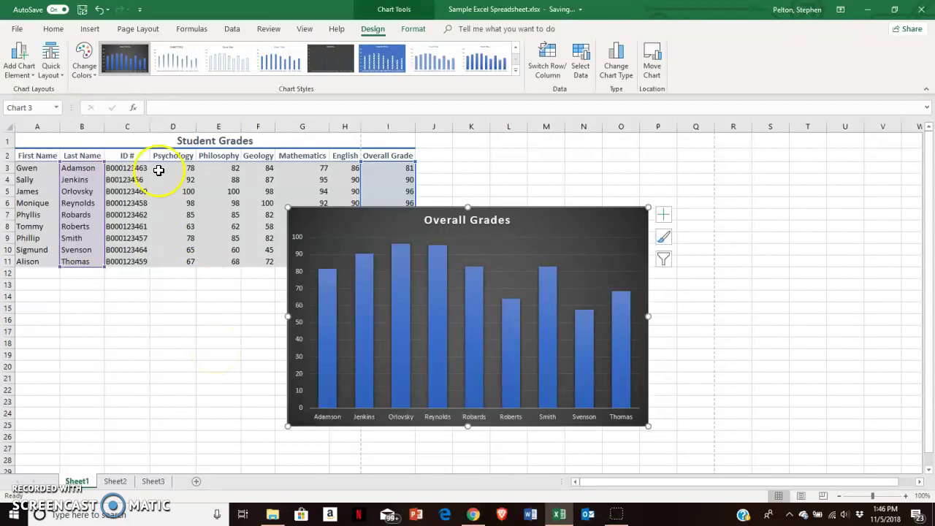
- Change the Overall Grades chart's colors to the monochromatic orange palette
click(93, 76)
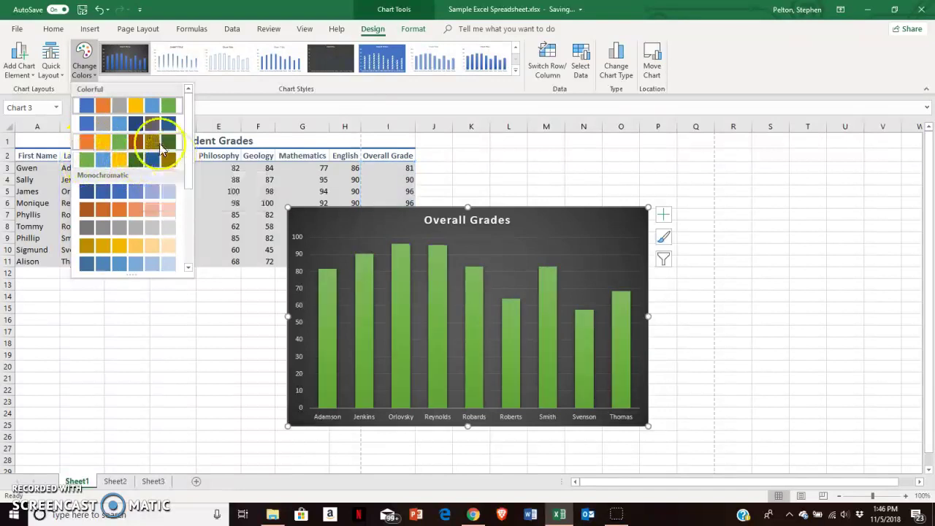
click(130, 210)
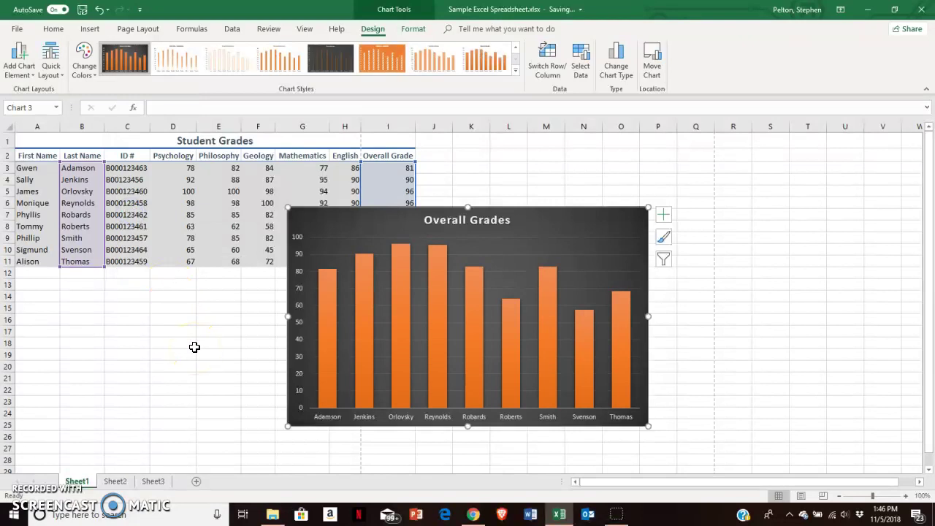
- Select only the third column in the chart and fill it with standard red
click(421, 30)
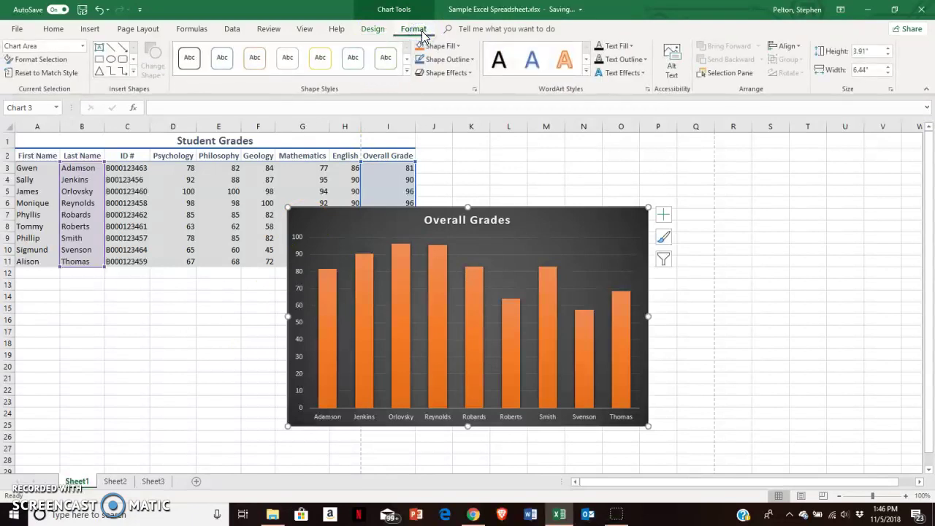
click(418, 238)
click(399, 256)
click(400, 257)
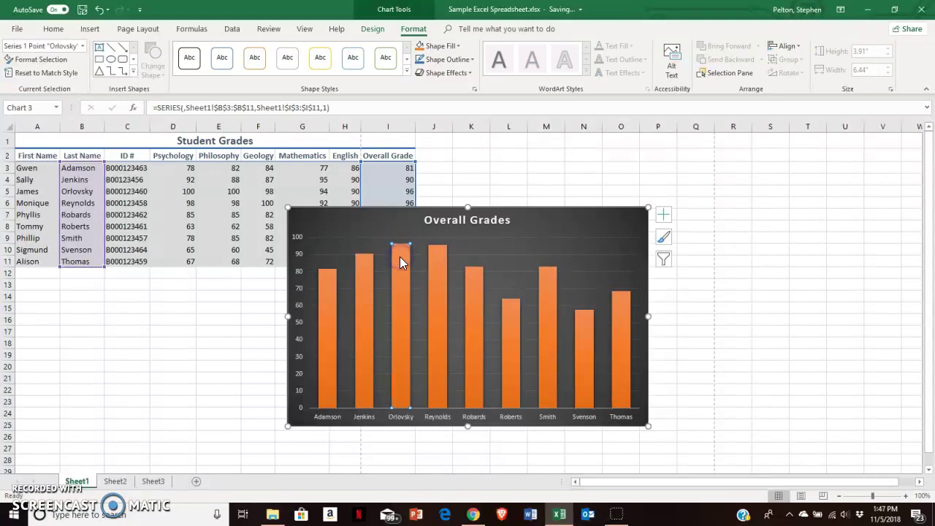
key(Escape)
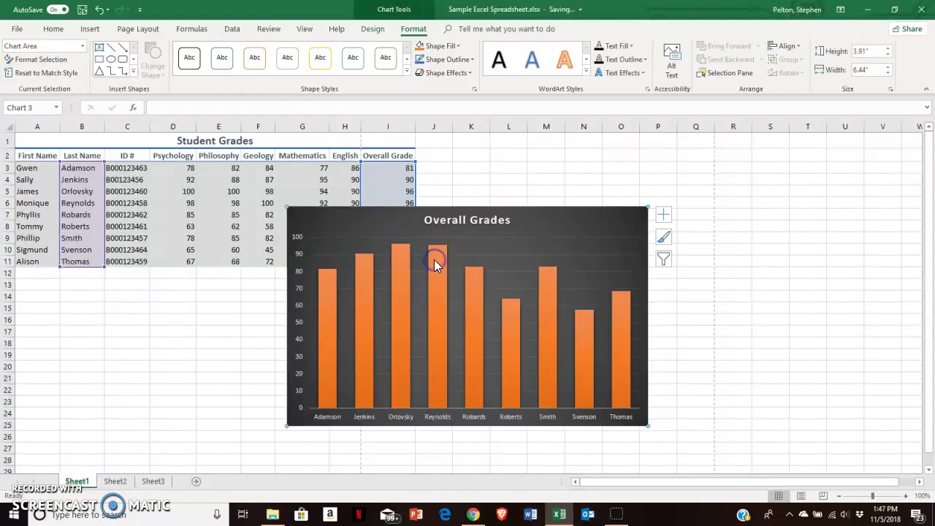
double_click(399, 261)
click(400, 258)
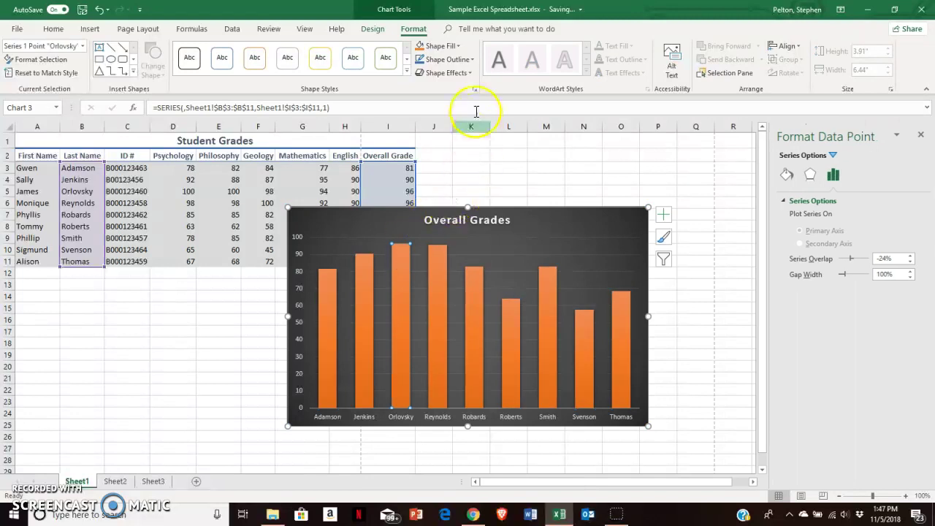
click(458, 48)
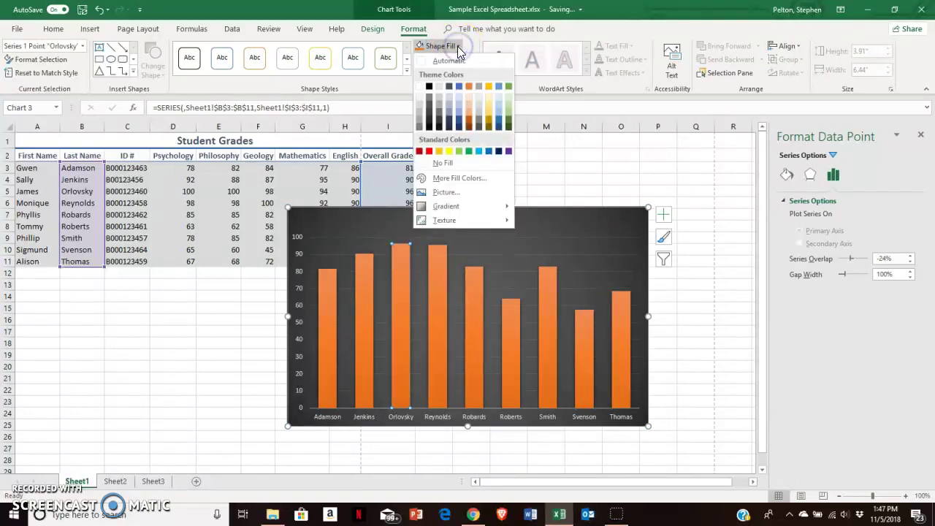
click(429, 152)
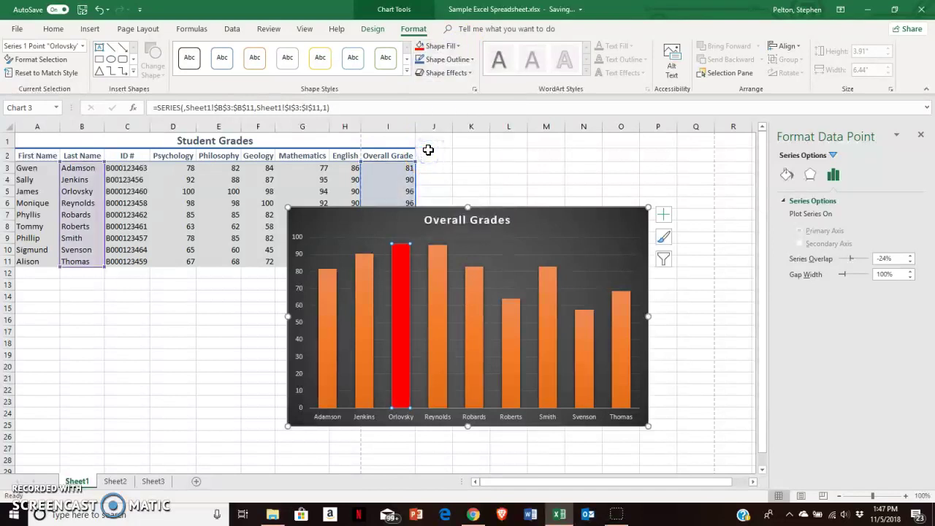
- Undo the red column fill, keep the orange chart colors, and close the formatting pane
click(99, 11)
click(98, 10)
click(99, 10)
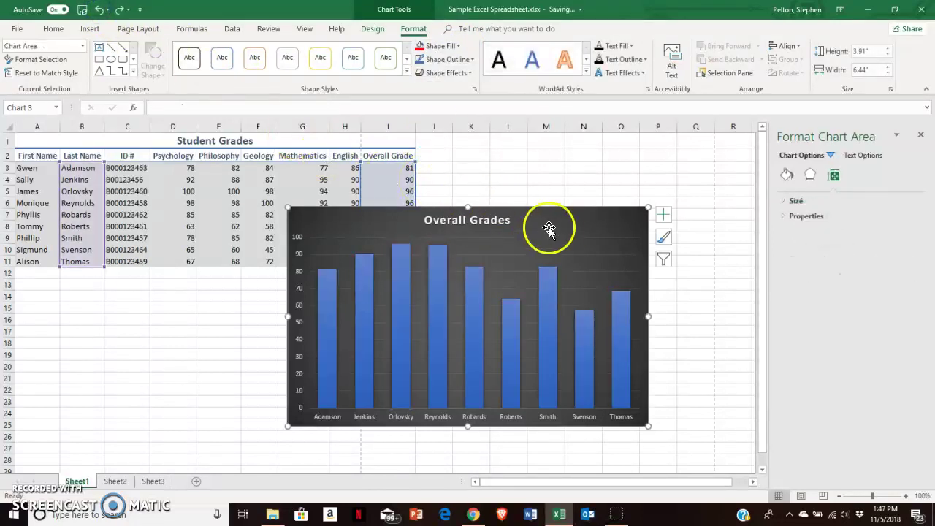
click(119, 10)
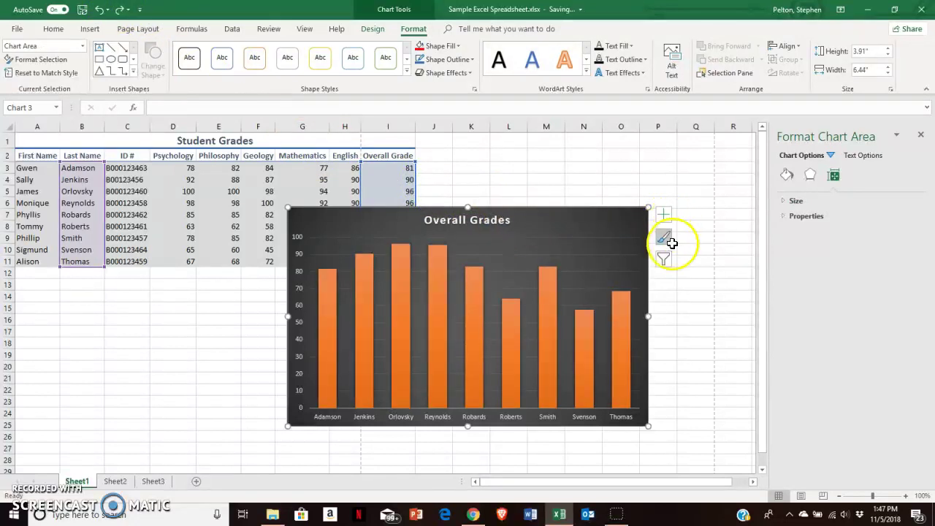
click(922, 136)
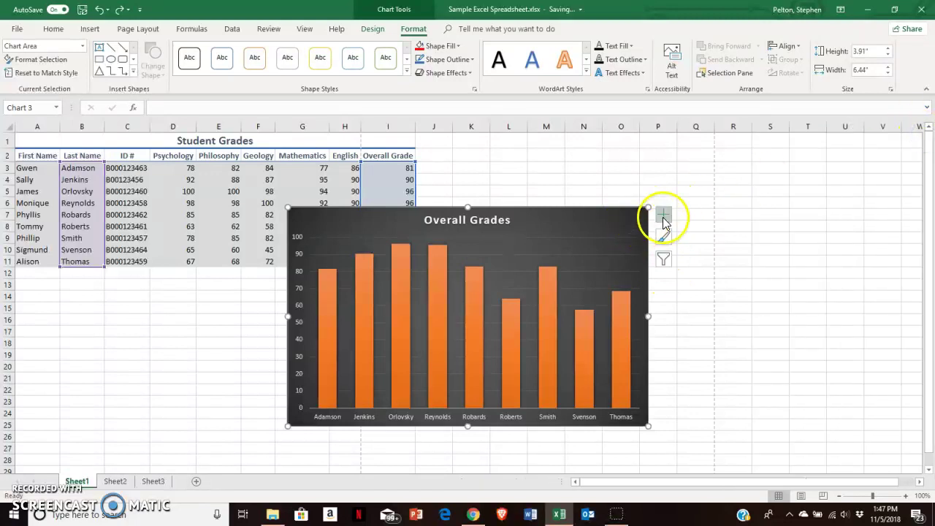
- Add axis titles to the chart and set the horizontal axis title to "STUDENT NAMES"
click(663, 221)
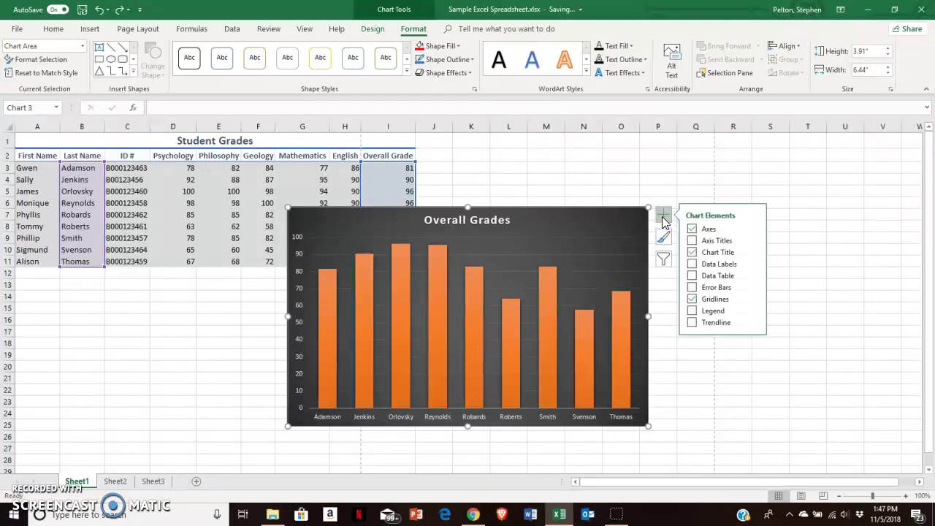
click(693, 241)
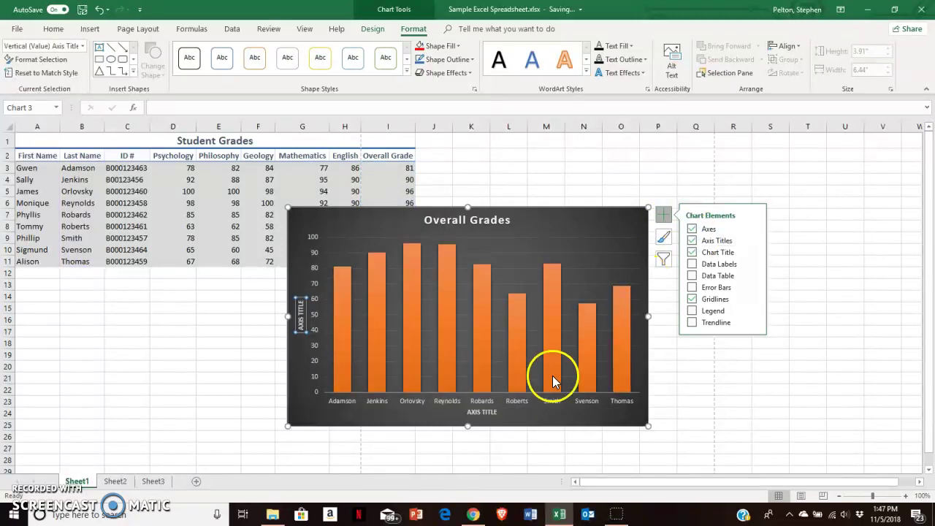
click(481, 413)
triple_click(481, 413)
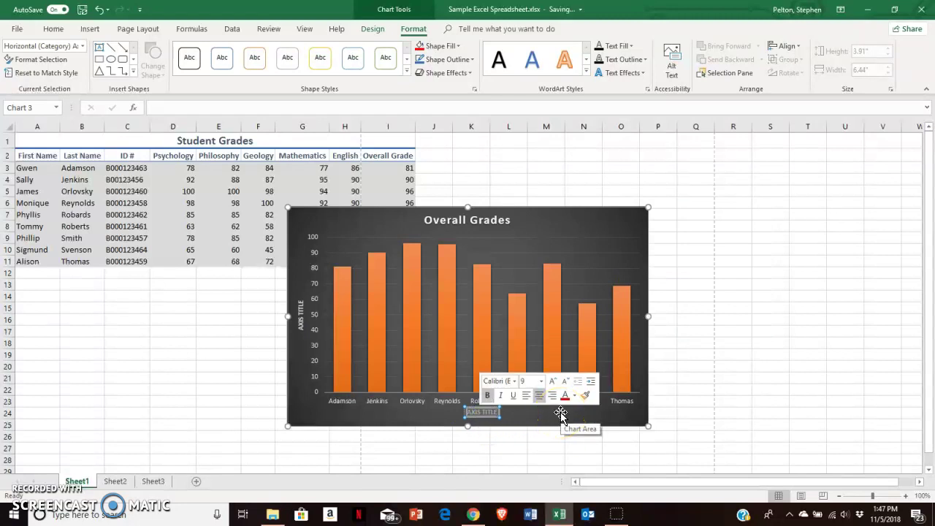
text(STUDENT NAMES)
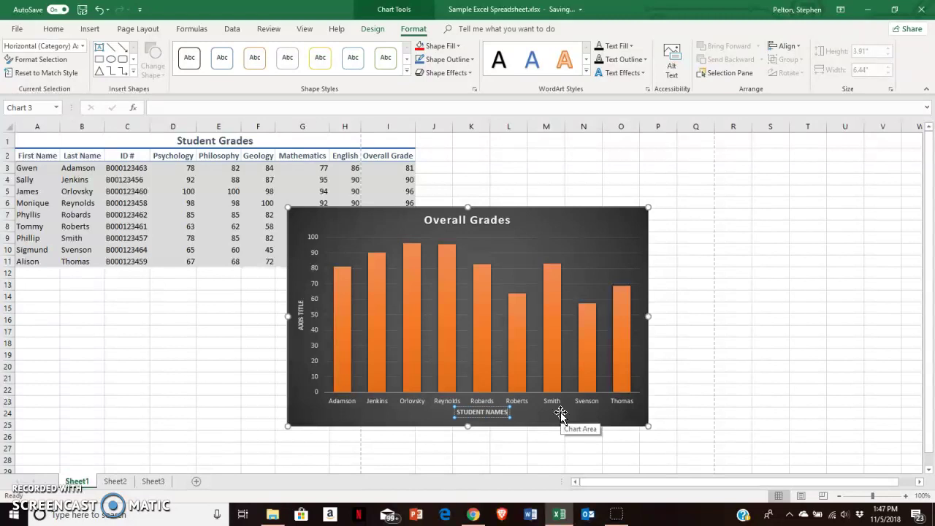
- Set the chart's vertical axis title to "PERCENTAGE"
double_click(301, 314)
triple_click(300, 314)
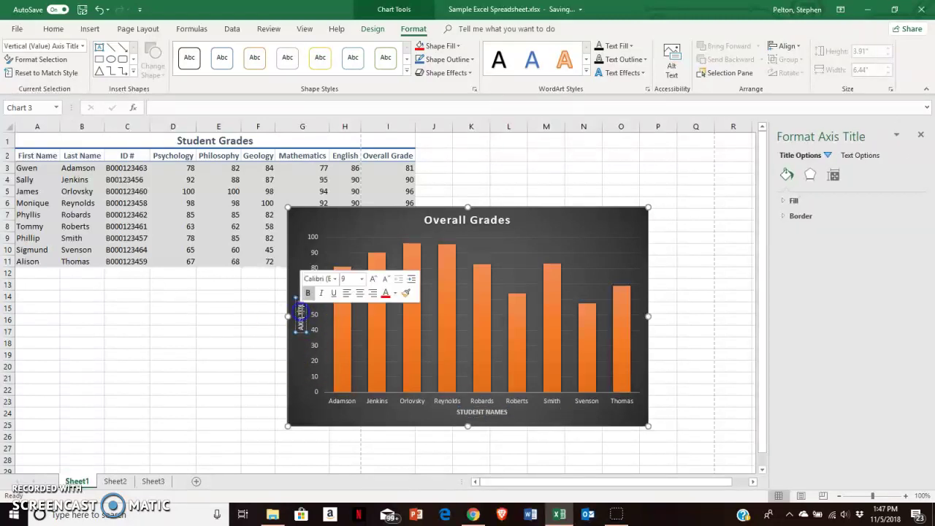
text(GE)
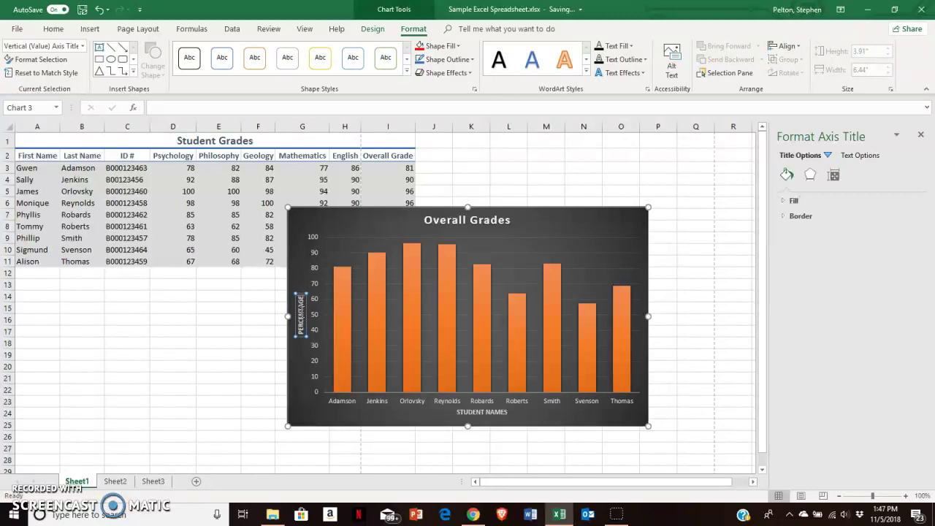
click(577, 221)
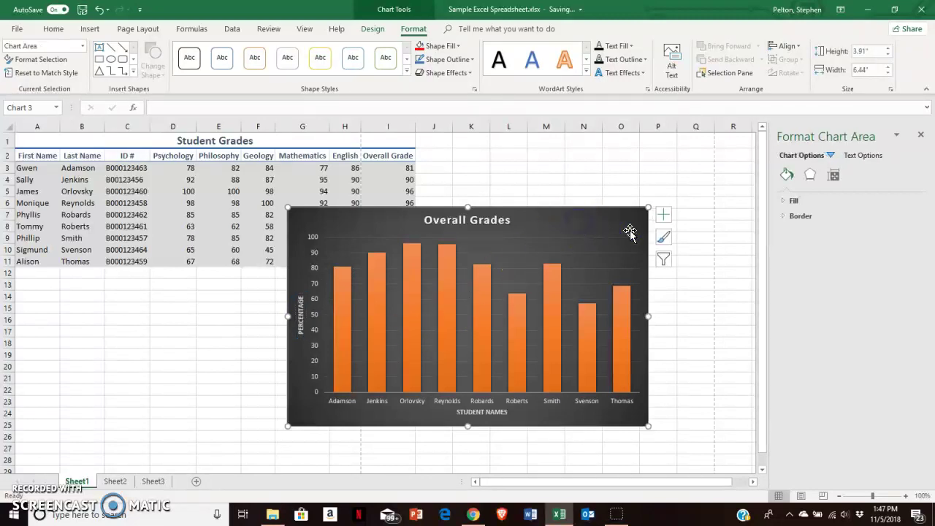
- Add data labels to the chart's columns and look at the available chart styles
click(662, 219)
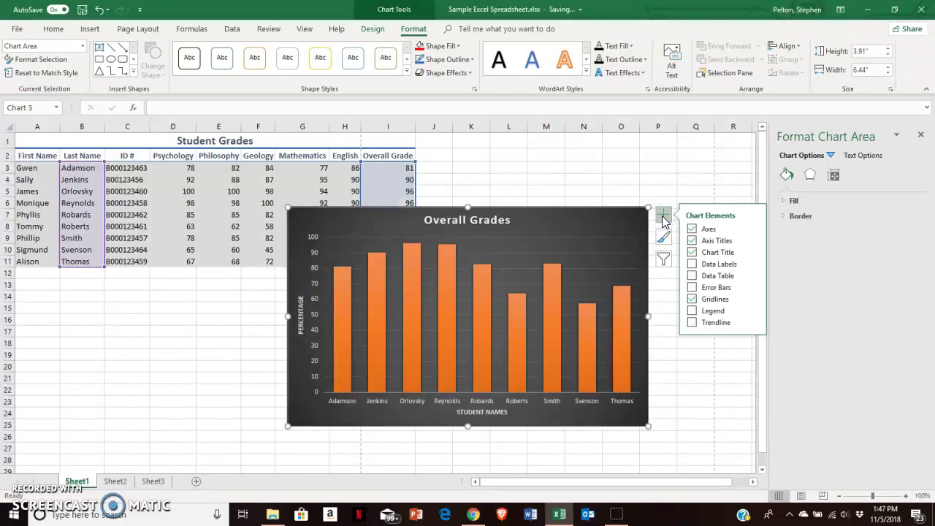
click(692, 264)
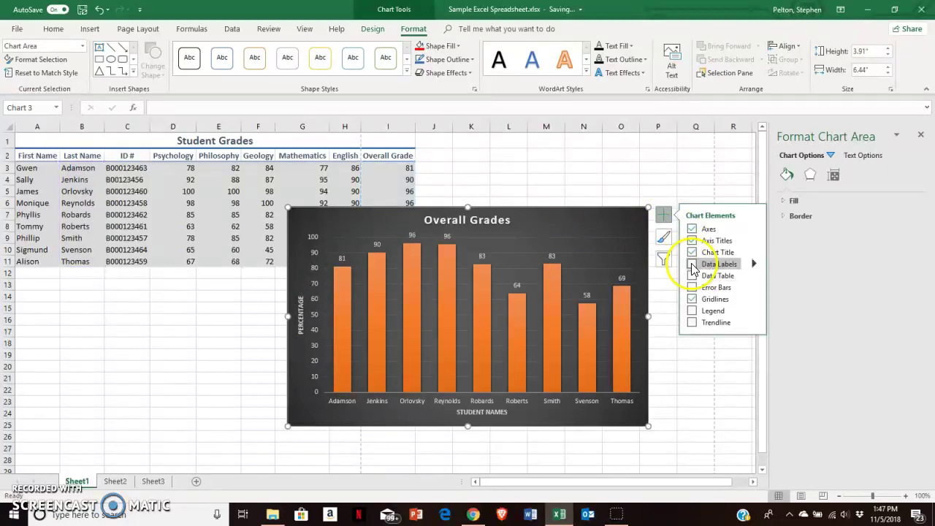
click(663, 237)
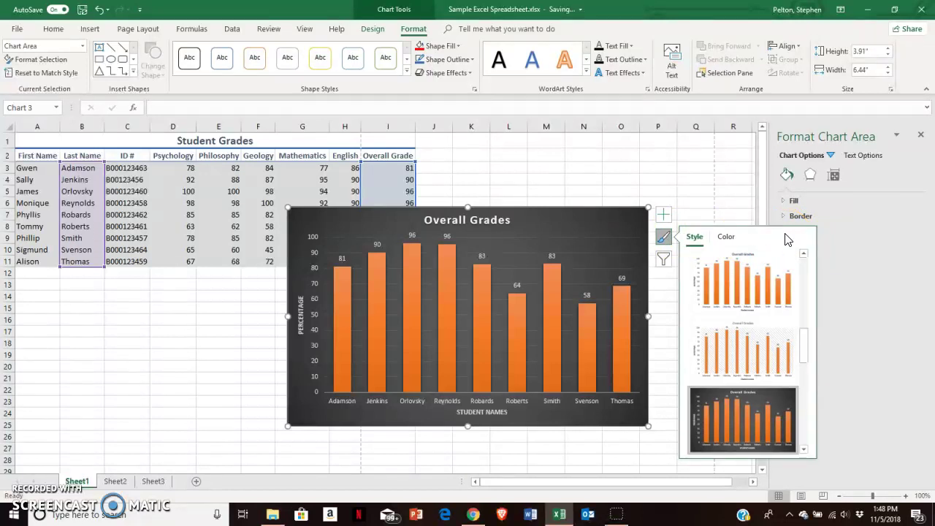
- Test the chart filter by hiding the first, third and sixth students' columns, and show all categories again
click(663, 259)
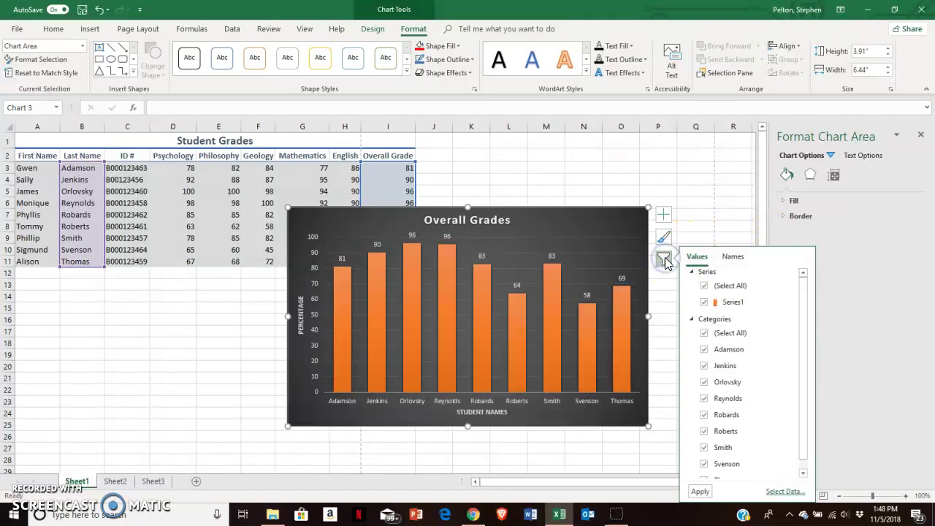
drag(802, 299, 805, 325)
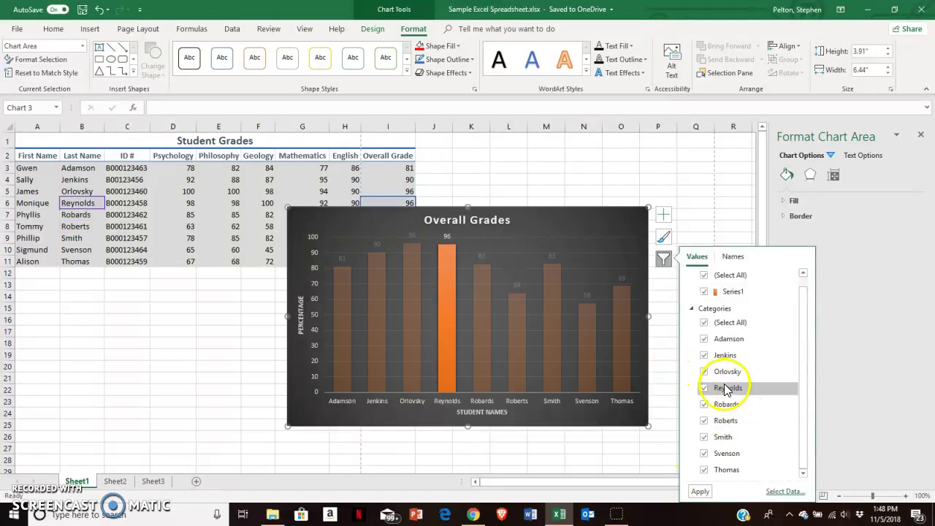
click(705, 340)
click(704, 371)
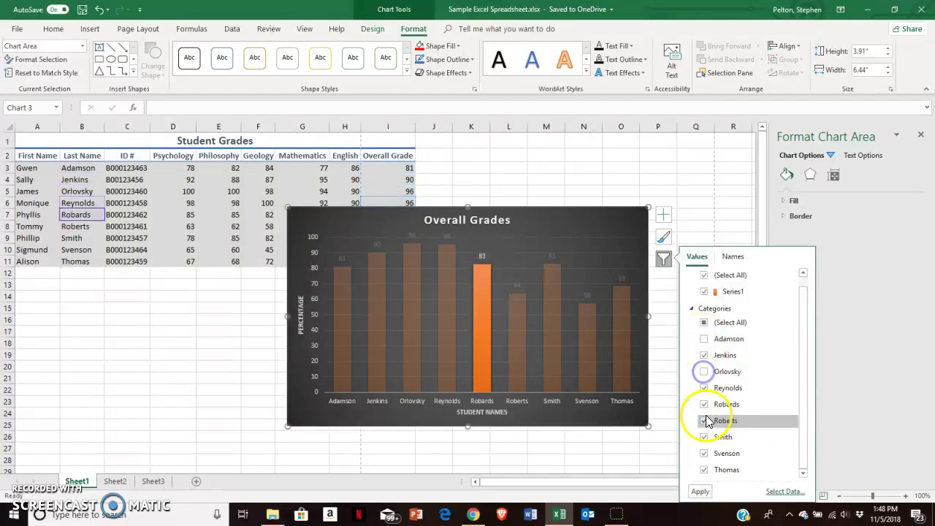
click(704, 420)
click(700, 491)
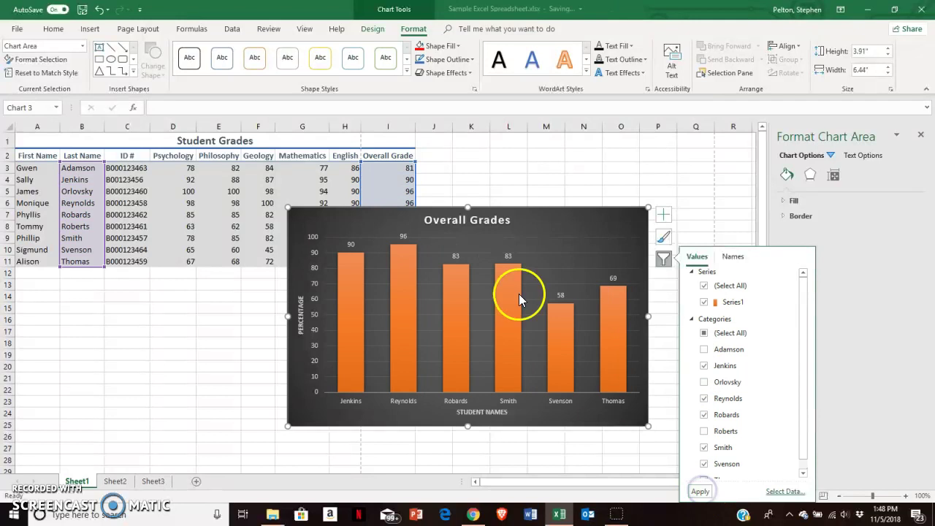
click(705, 336)
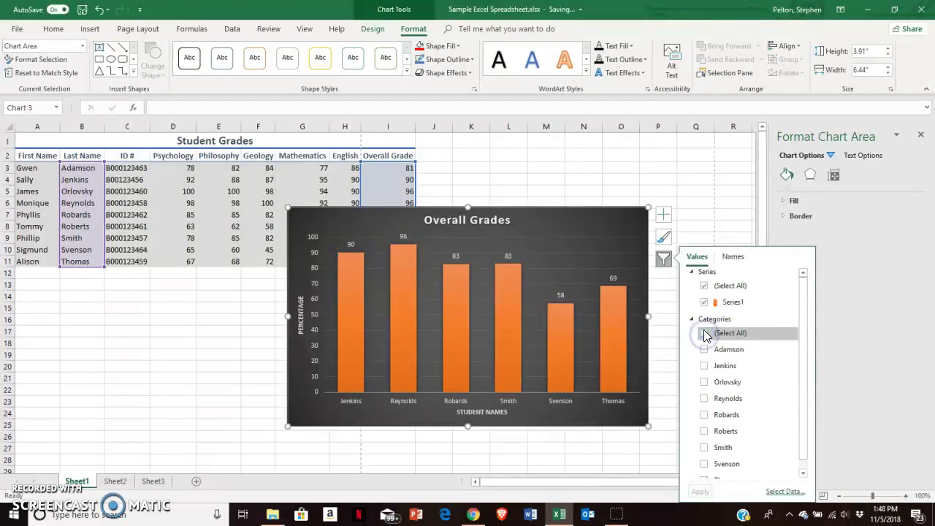
click(700, 491)
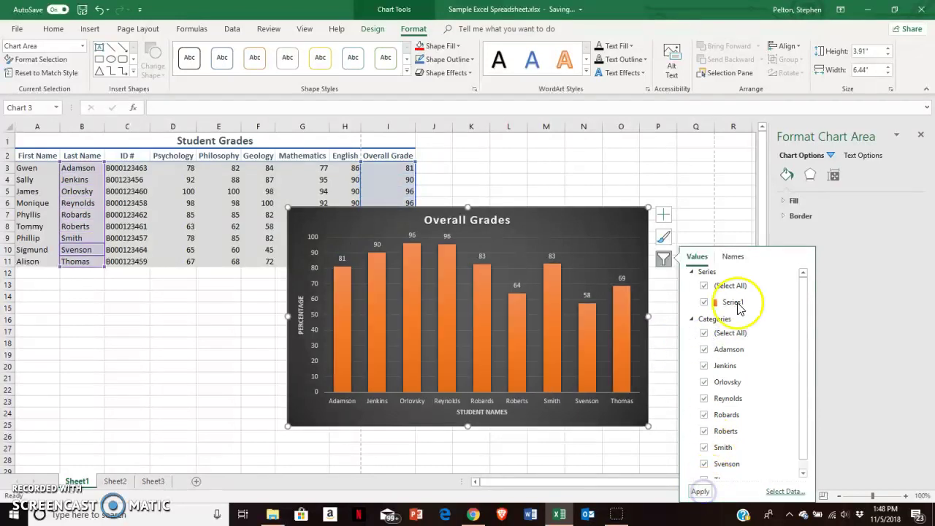
- Deselect the finished chart and close the Format Chart Area pane
click(718, 176)
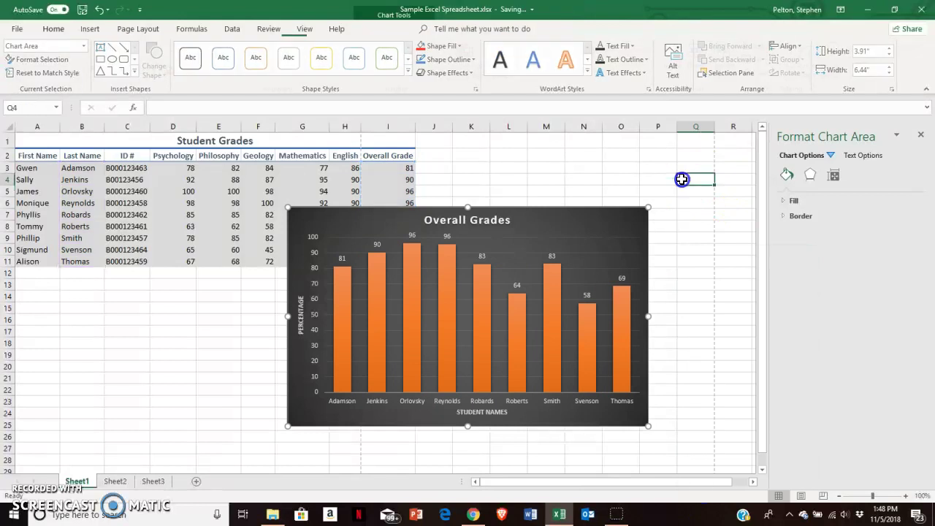
click(919, 135)
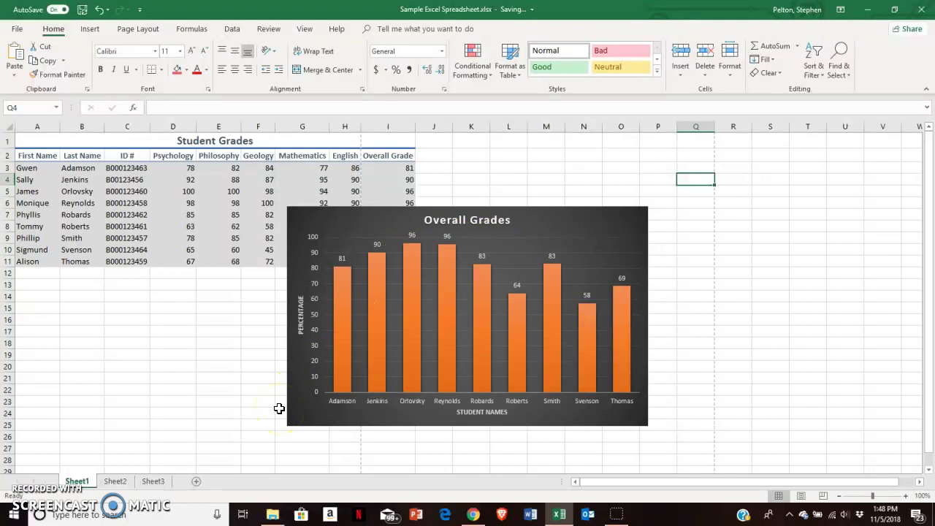
click(178, 422)
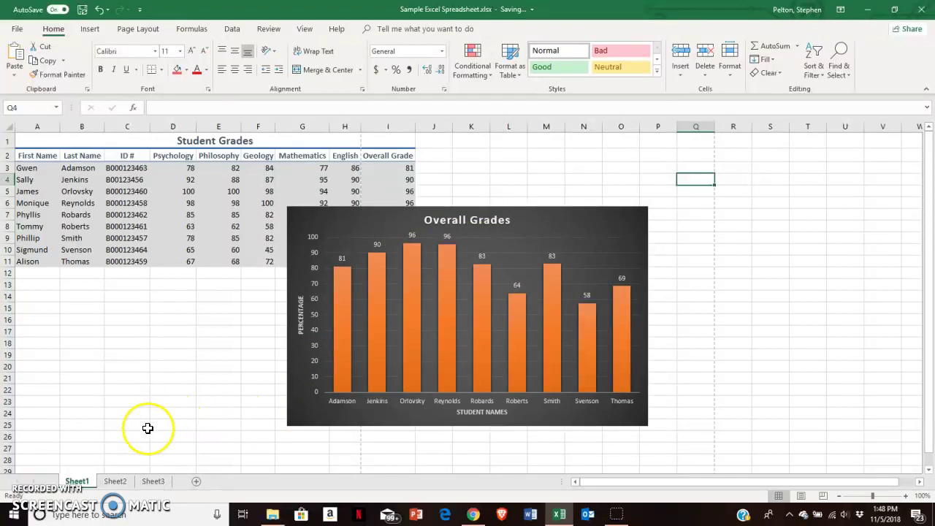